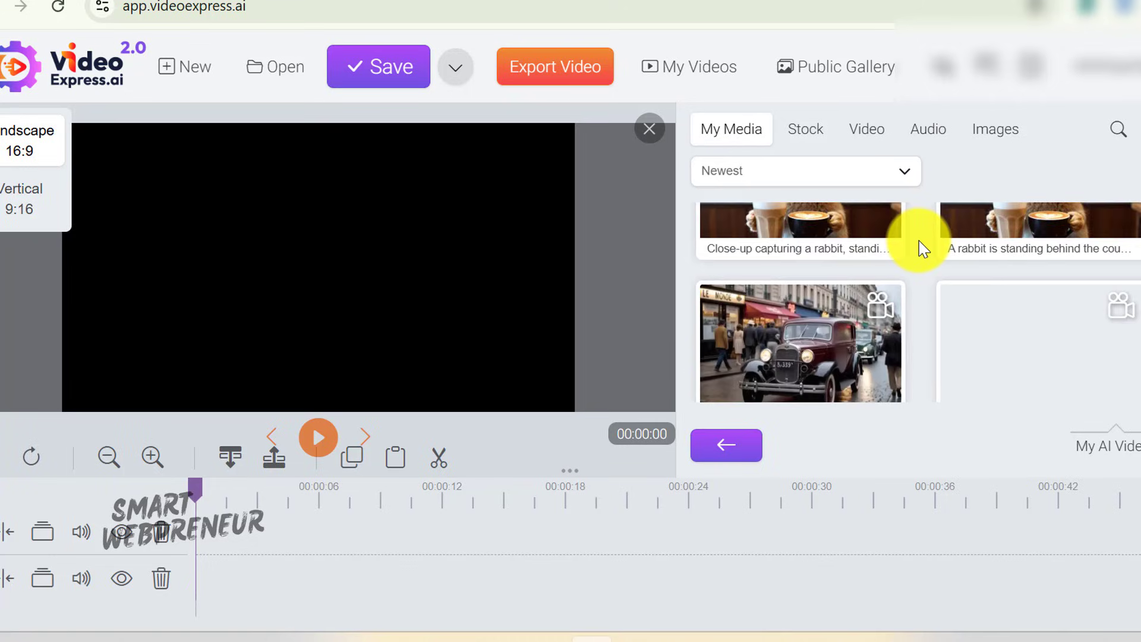
Step: Add the 3D Pixar-style clip of the boy riding a bicycle to the start of the first track and preview it
scroll(922, 248, down, 2)
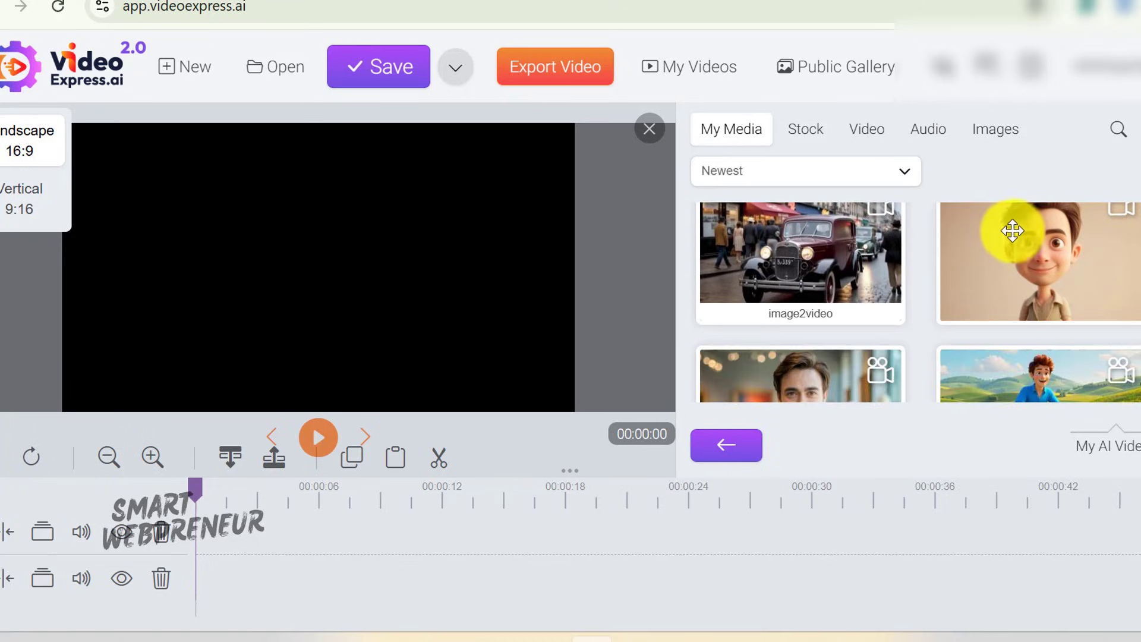
scroll(883, 276, down, 2)
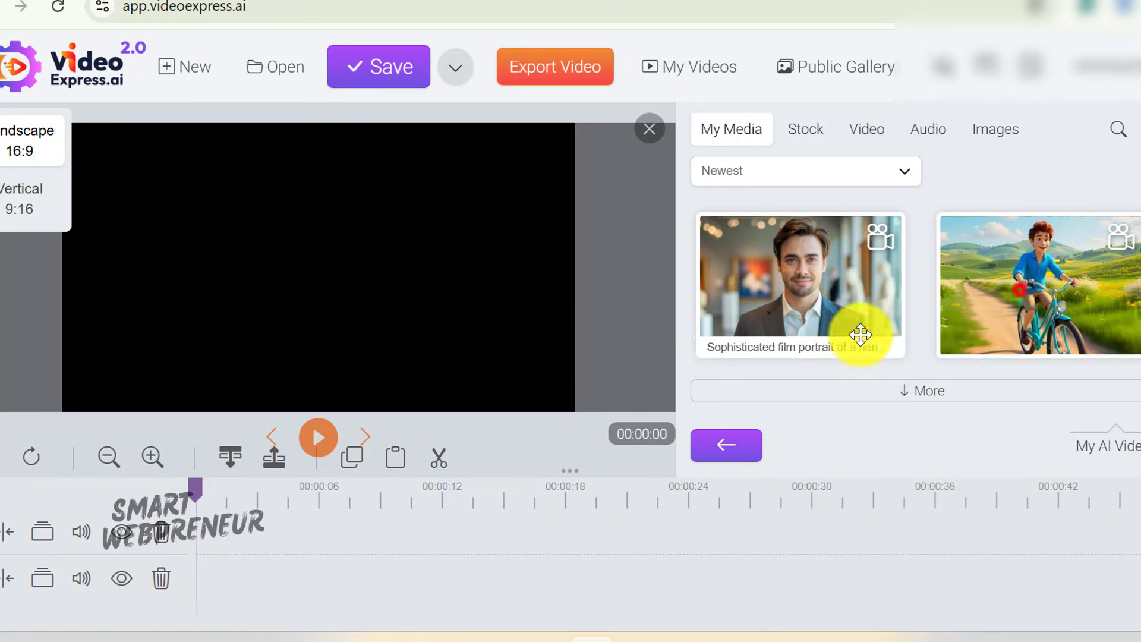
drag(860, 334, 236, 523)
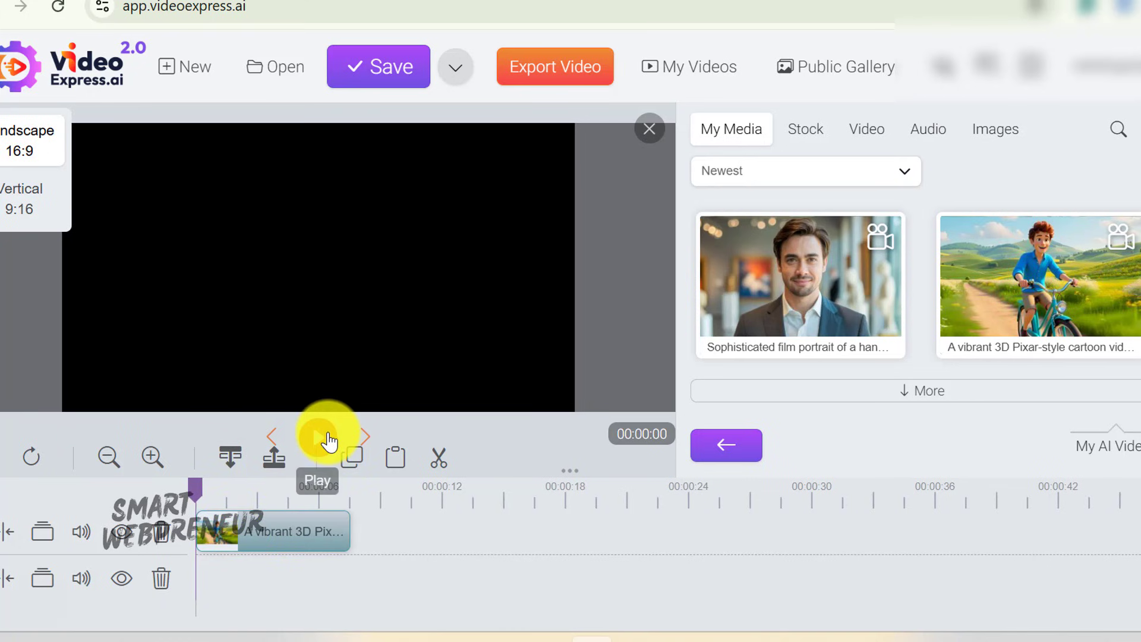
click(328, 441)
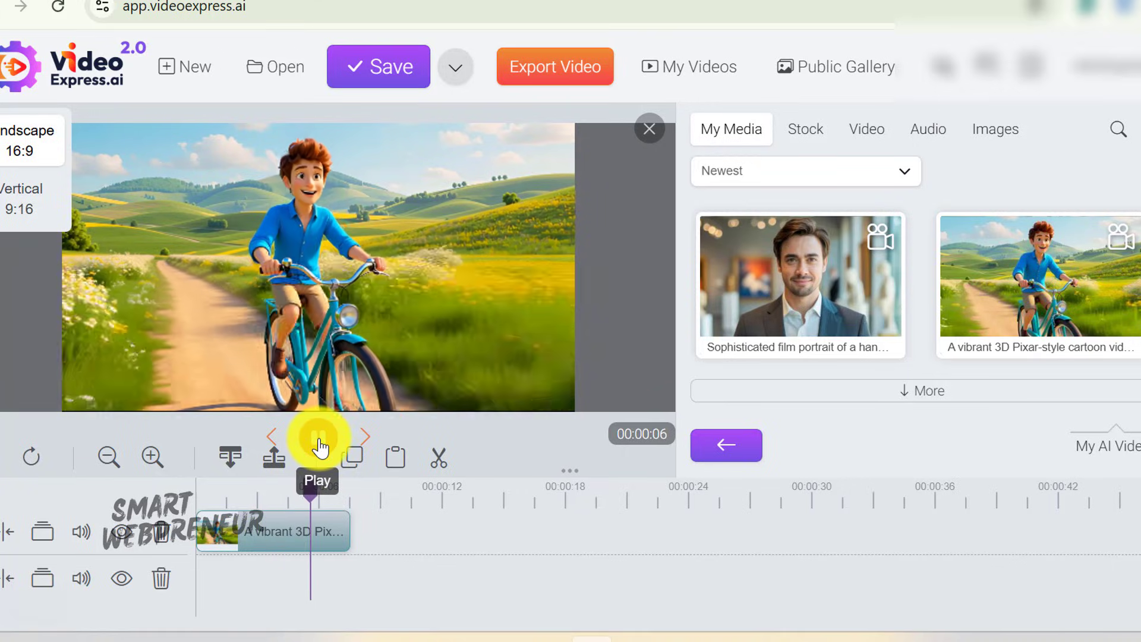
click(319, 445)
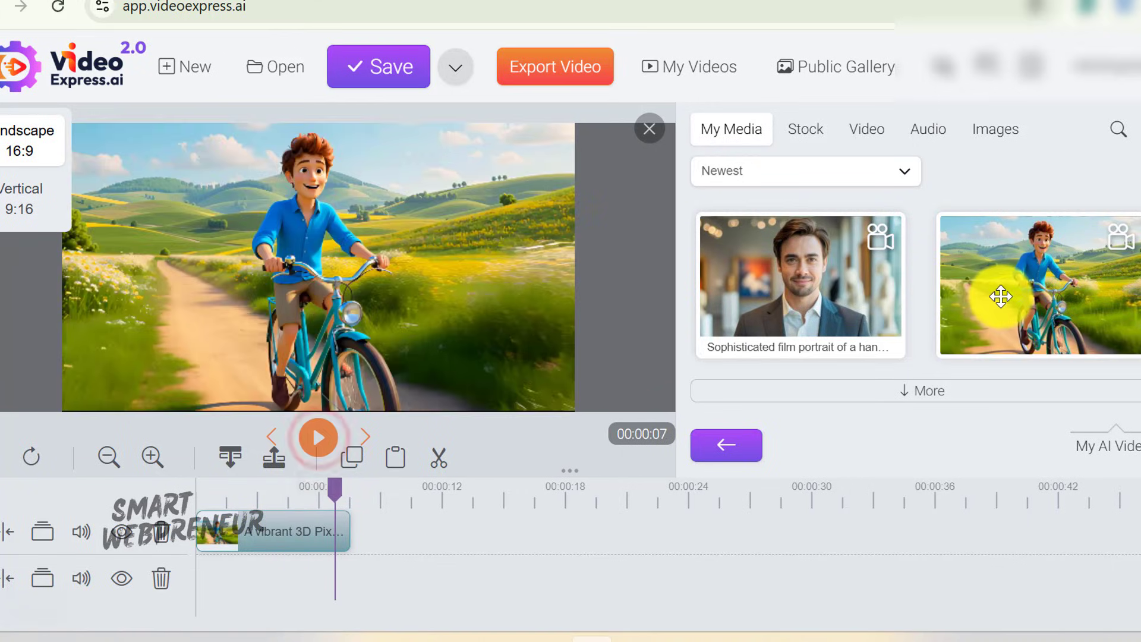
Step: Load more media, add the "Dinosaur looking for food" clip directly after the bicycle clip, and play the timeline
click(922, 396)
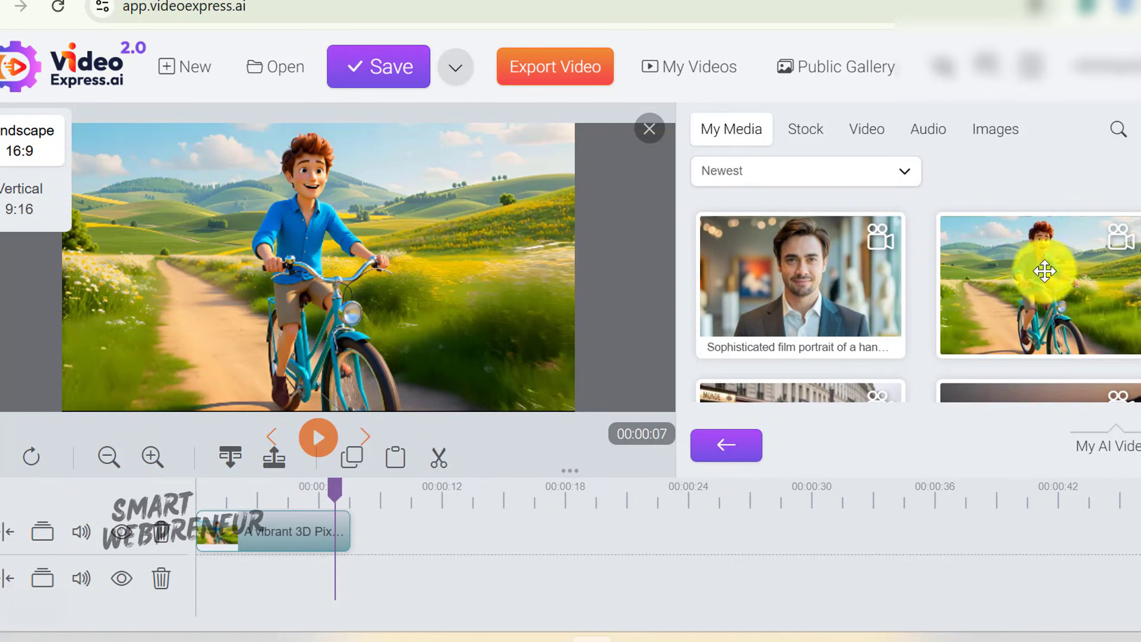
scroll(1022, 293, down, 5)
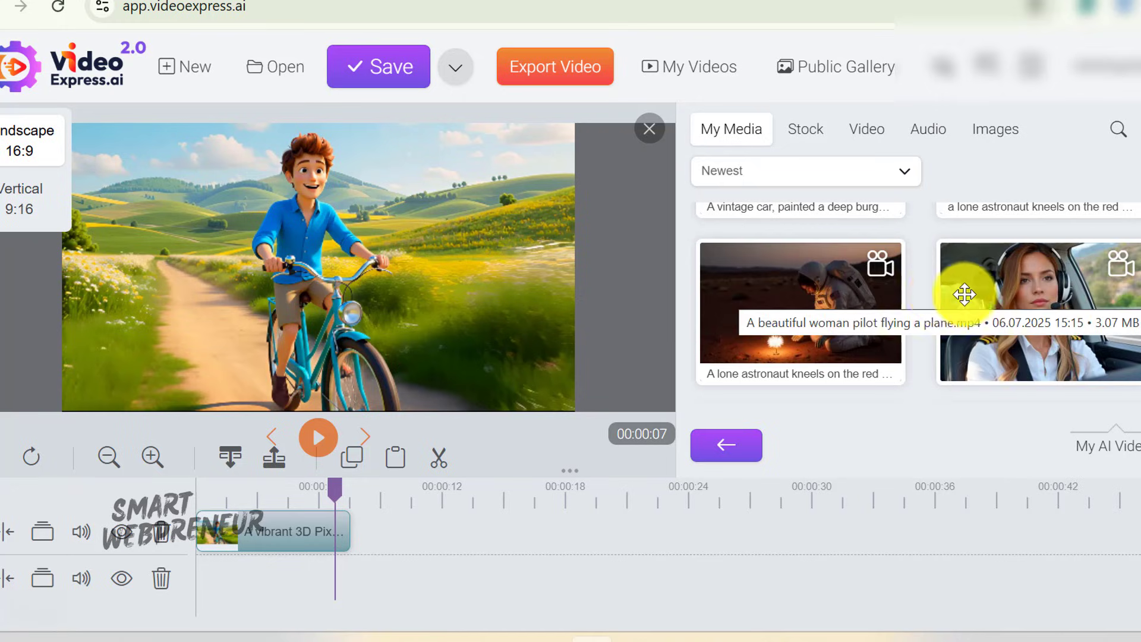
scroll(1027, 293, down, 5)
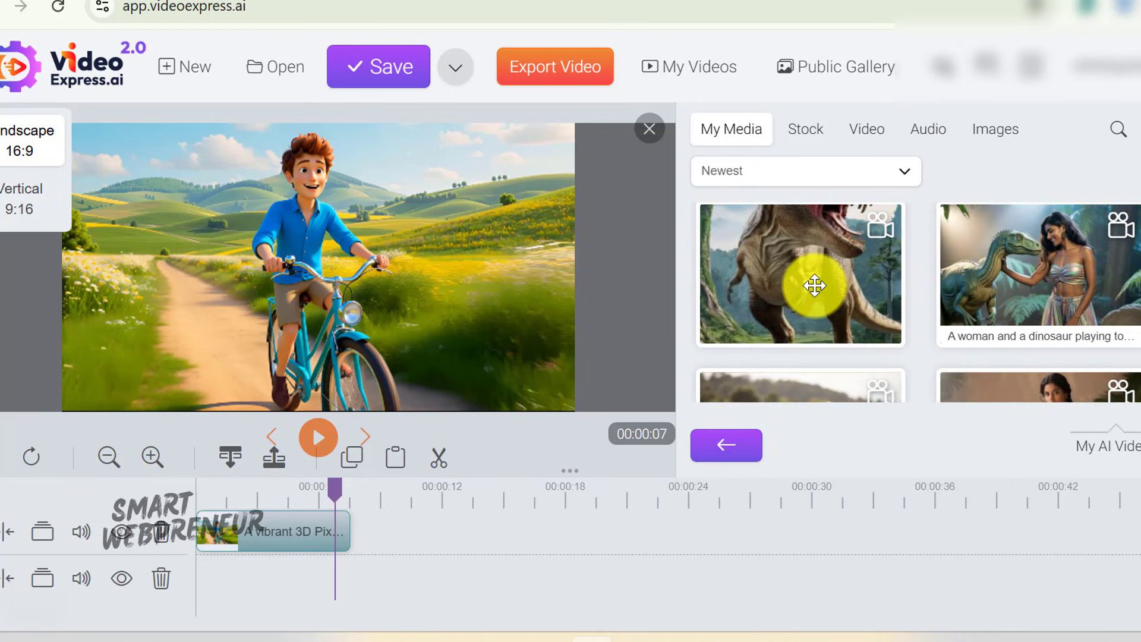
drag(814, 285, 404, 548)
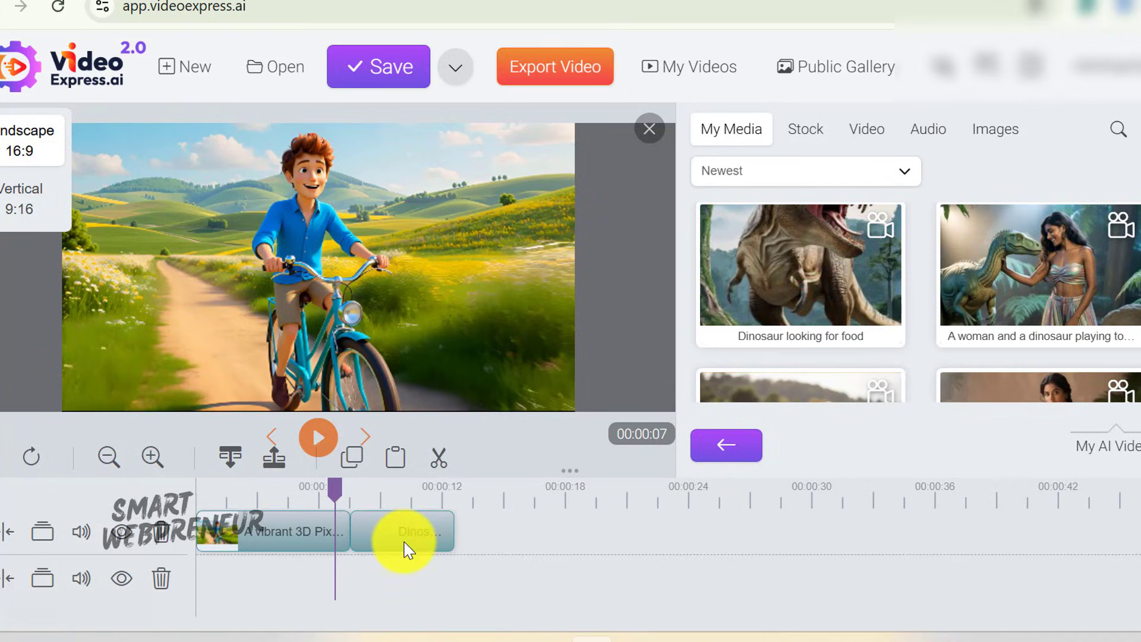
click(315, 445)
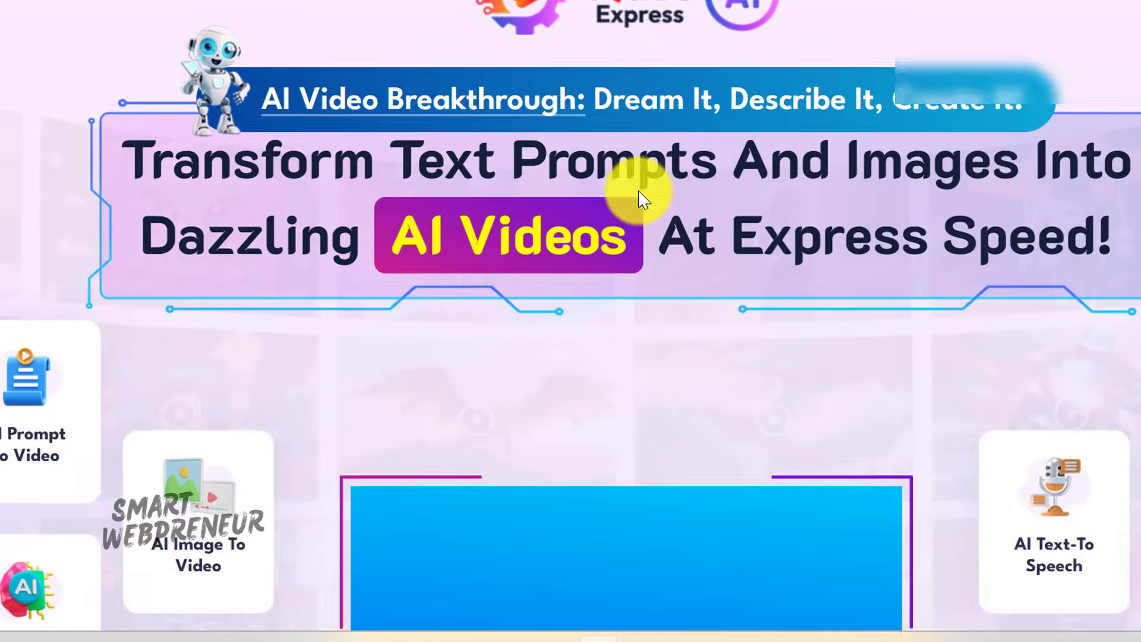
Step: Look through the VideoExpress sales page from the headline past the features and review ratings to the sample videos
scroll(462, 148, down, 3)
scroll(426, 133, down, 5)
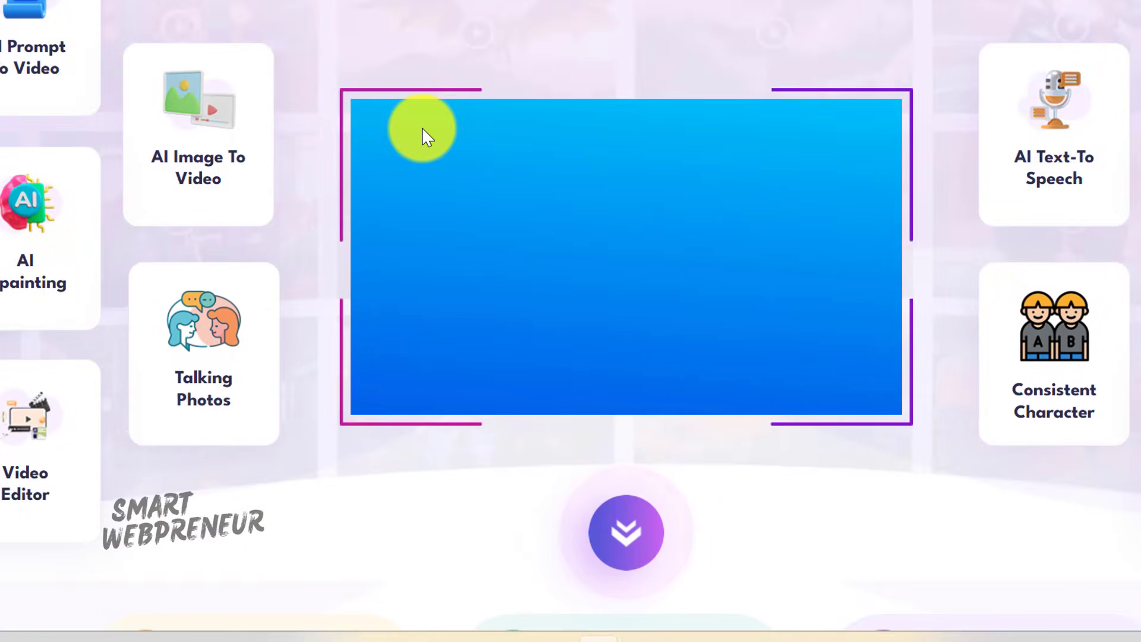
scroll(428, 125, down, 4)
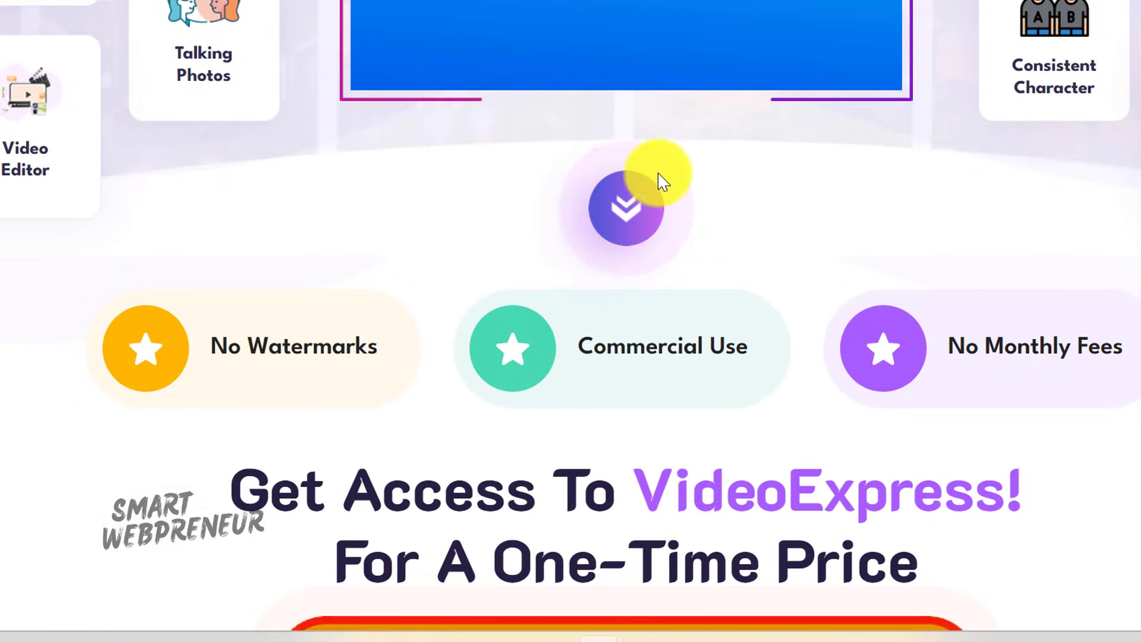
scroll(663, 184, down, 2)
scroll(489, 184, down, 4)
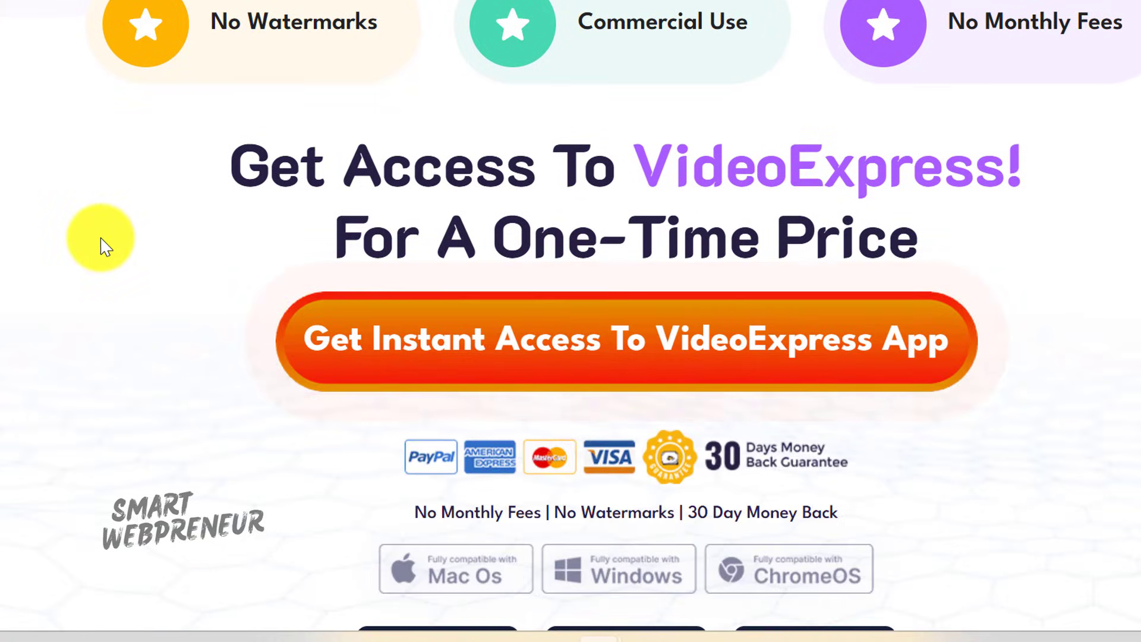
scroll(102, 242, down, 4)
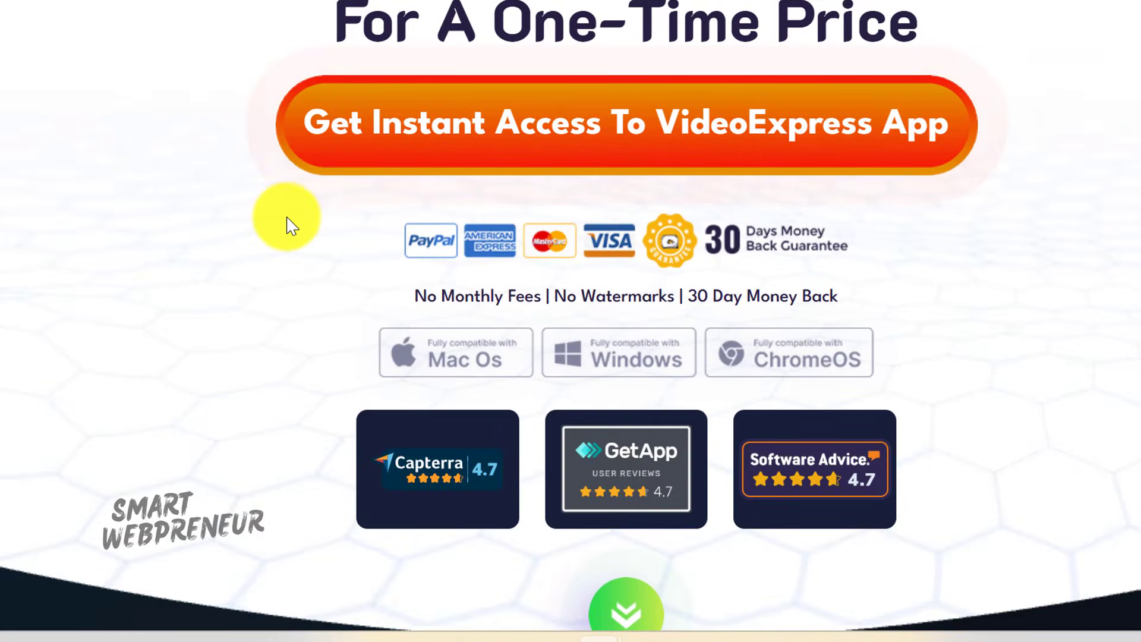
scroll(285, 224, down, 2)
scroll(158, 234, down, 5)
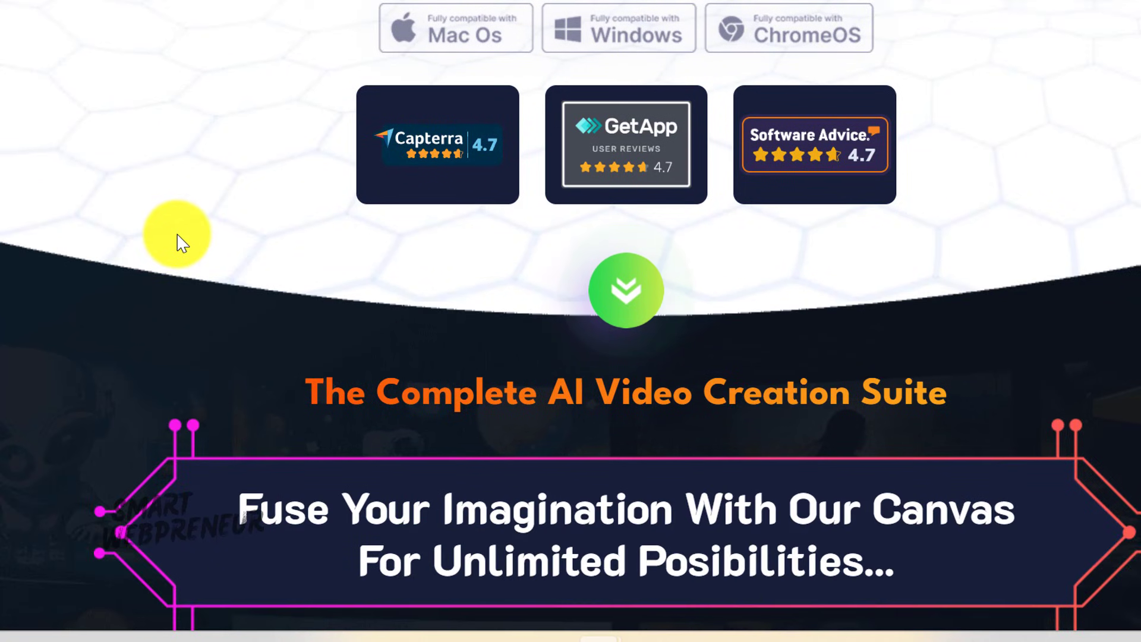
scroll(116, 258, down, 5)
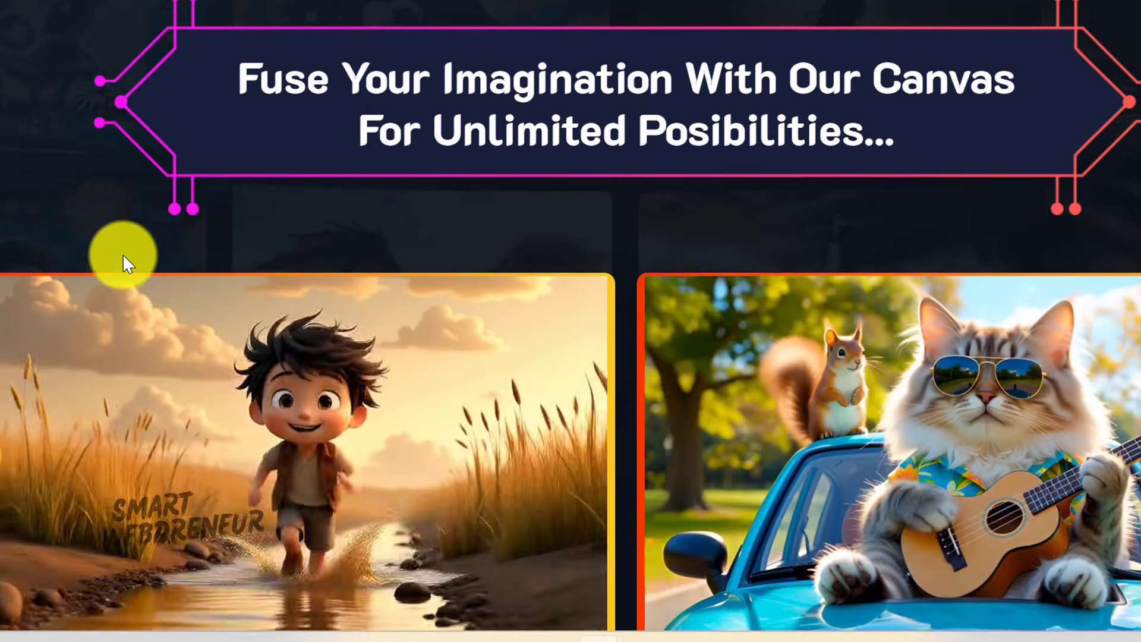
scroll(123, 254, down, 2)
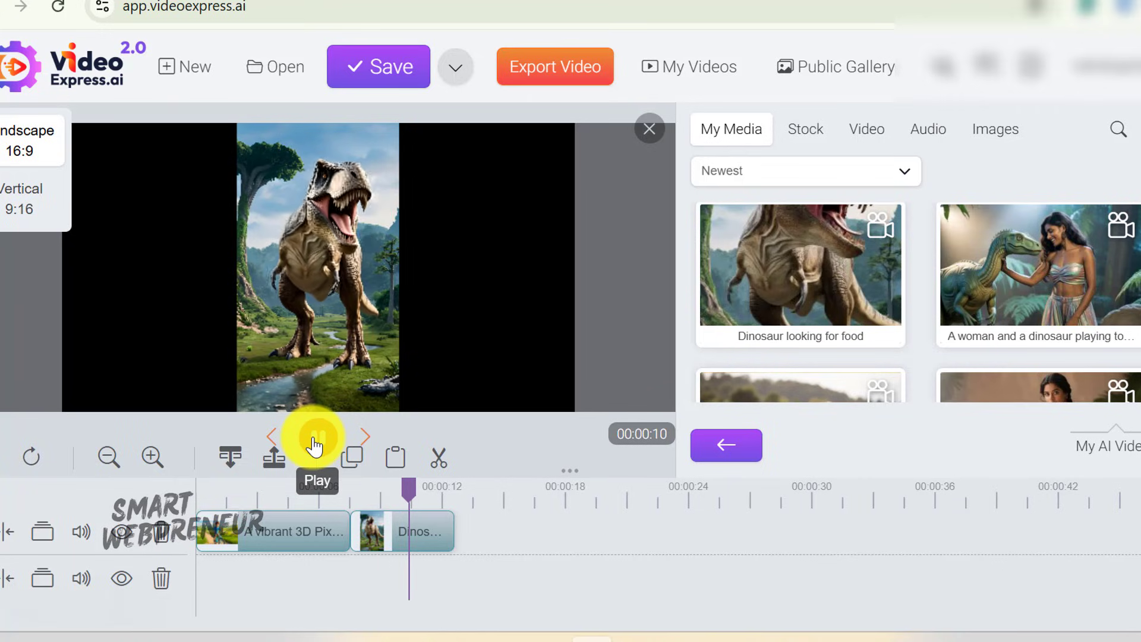
Step: In the VideoExpress editor, load more media, add the "Golden sunrise" village clip after the dinosaur clip, and preview it
click(315, 445)
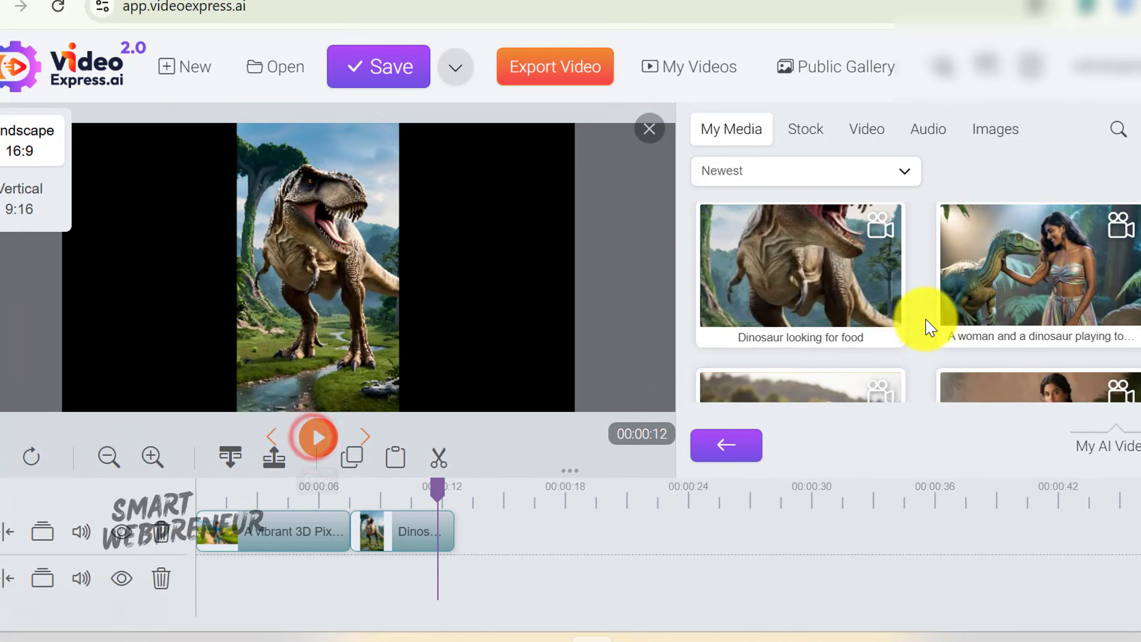
scroll(859, 300, down, 5)
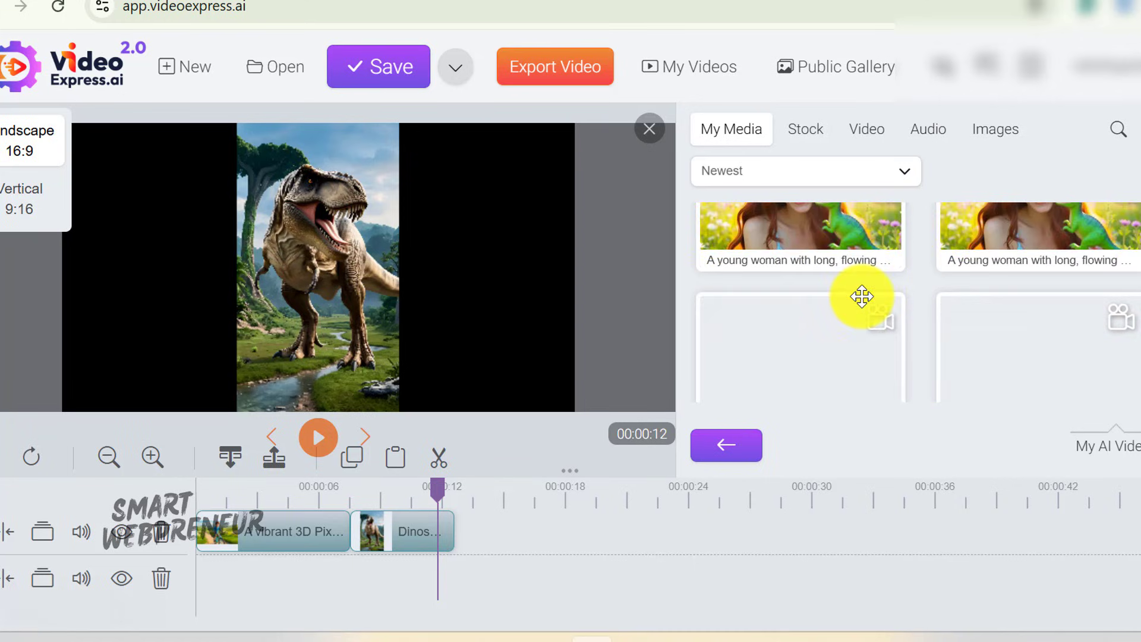
scroll(909, 285, down, 3)
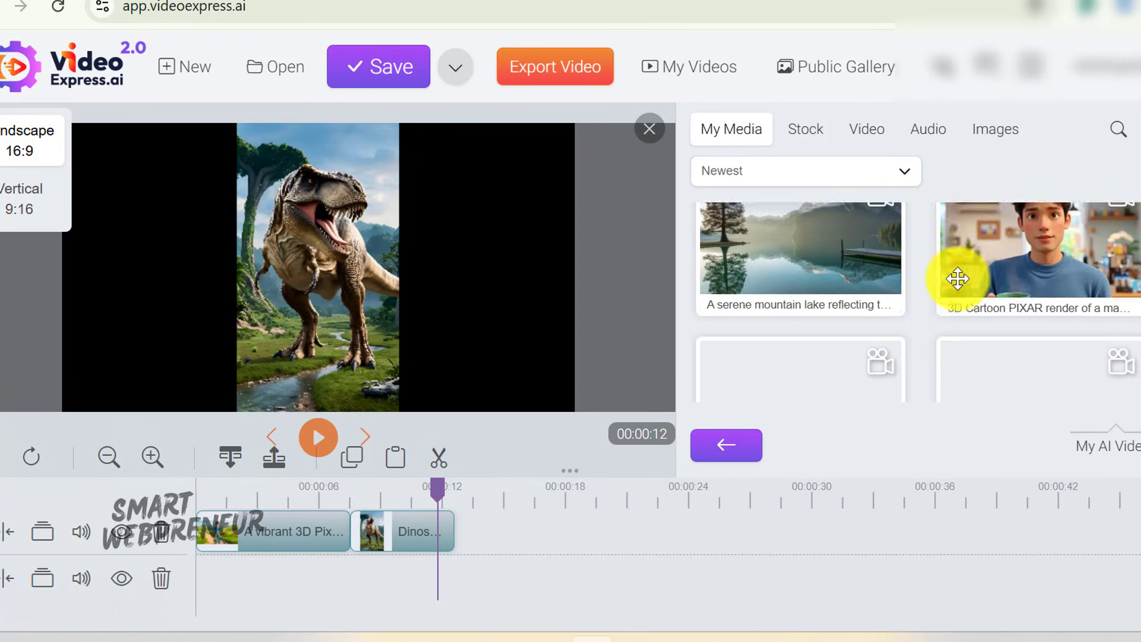
scroll(915, 289, down, 2)
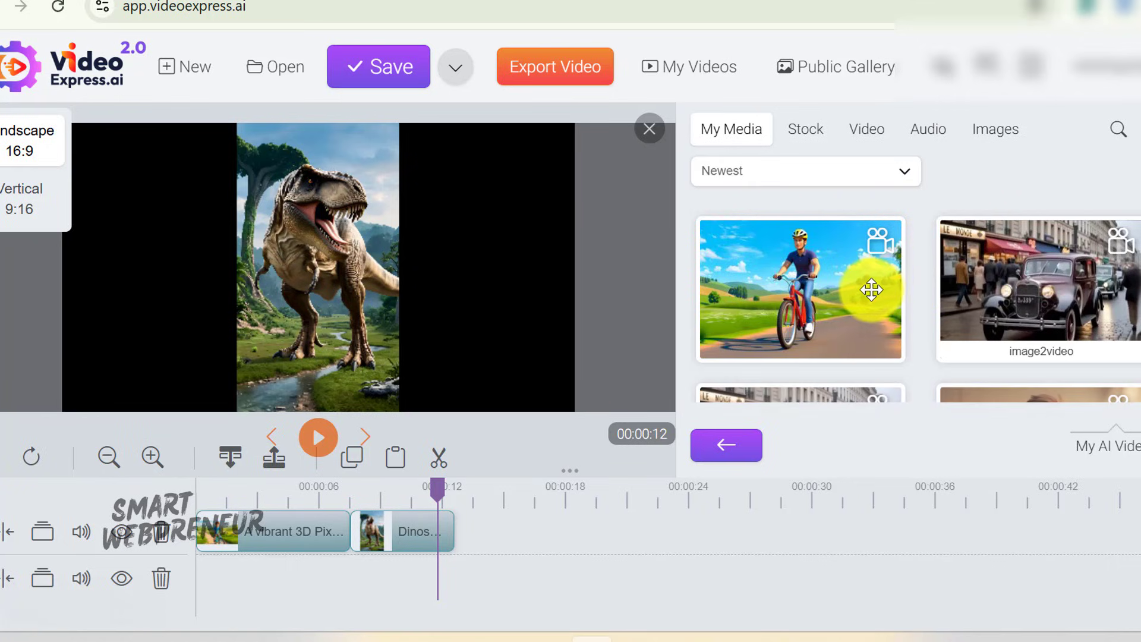
scroll(891, 294, down, 2)
scroll(917, 295, down, 2)
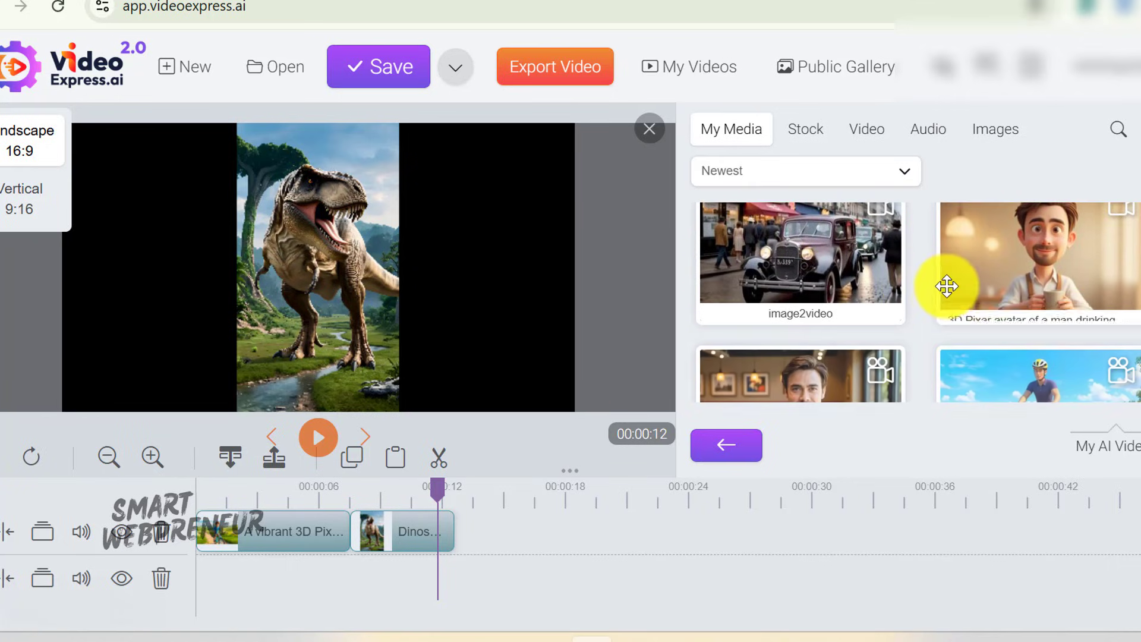
scroll(946, 292, down, 2)
scroll(946, 300, down, 2)
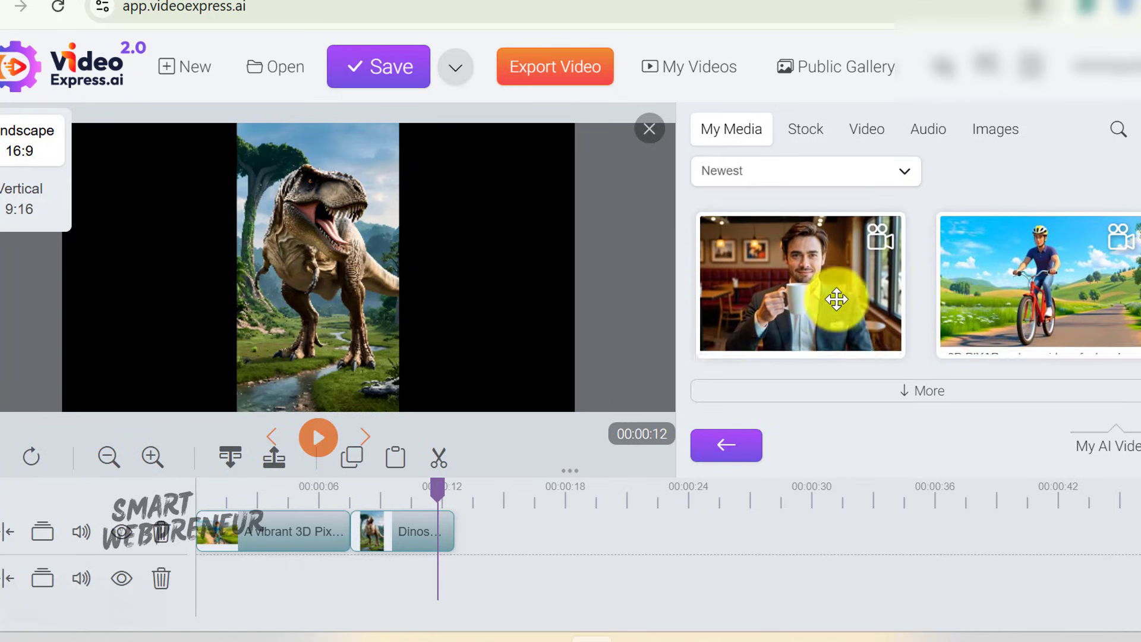
click(941, 393)
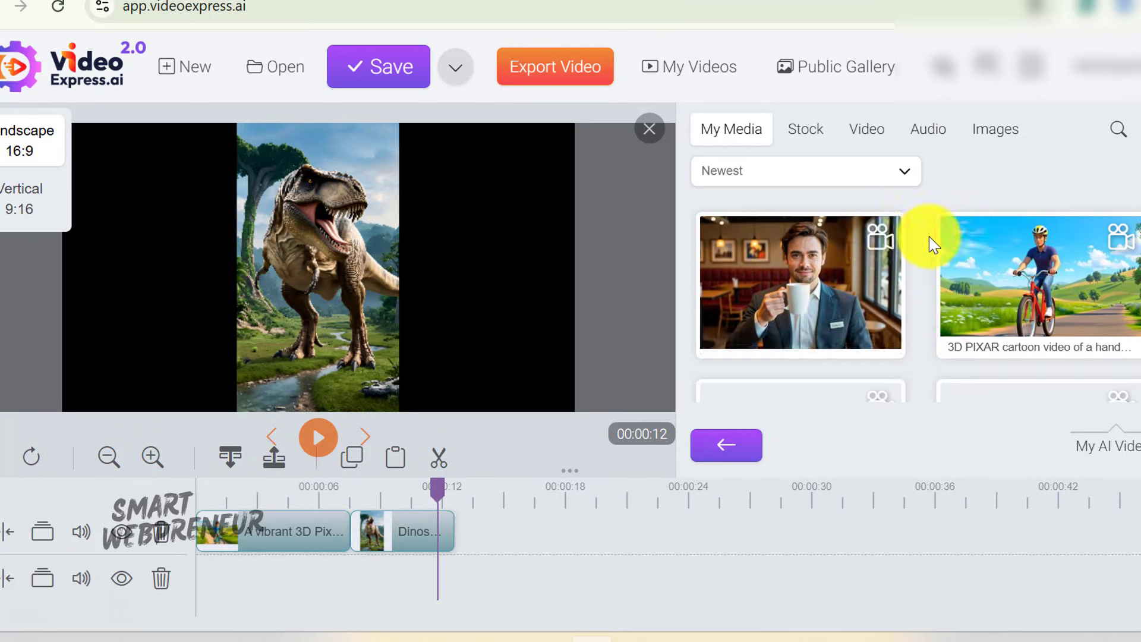
scroll(861, 242, down, 2)
scroll(865, 275, down, 2)
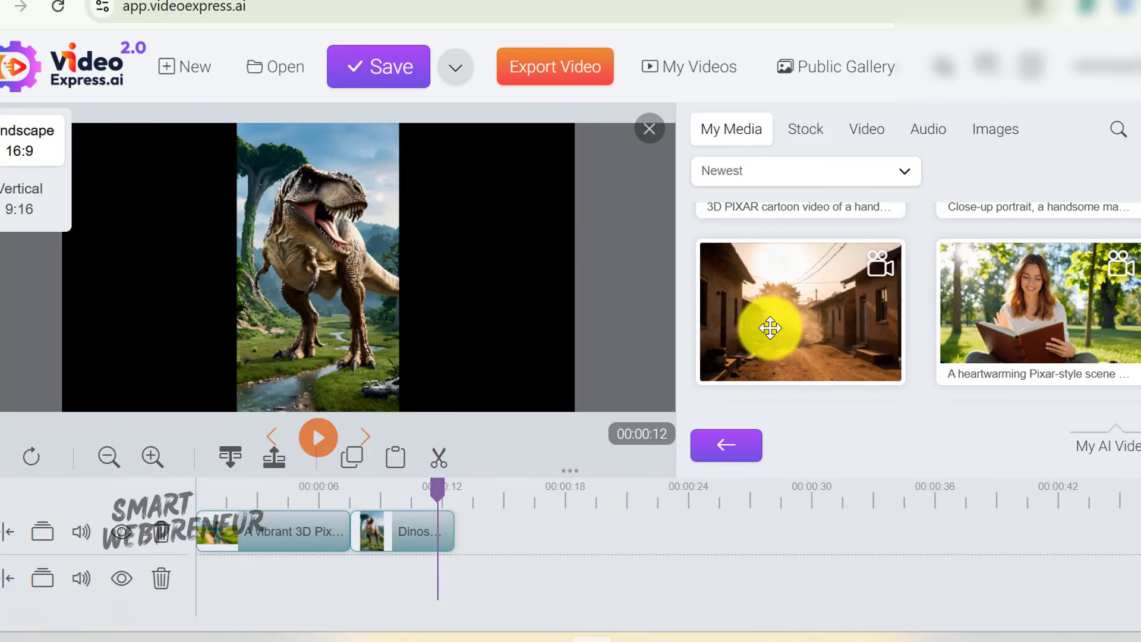
drag(771, 328, 523, 558)
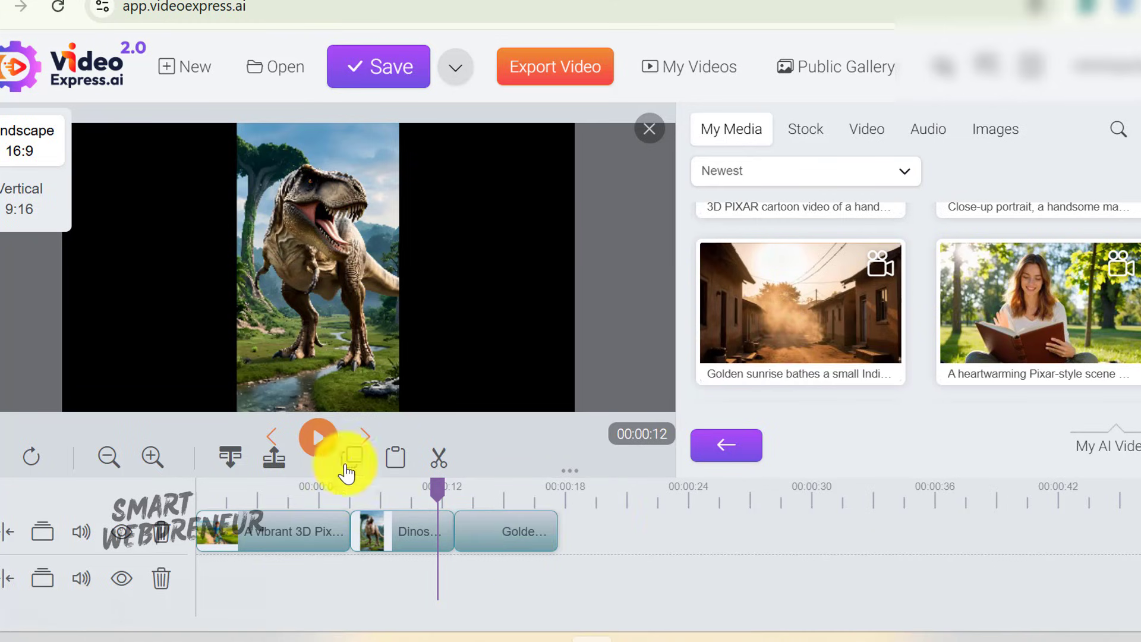
click(330, 440)
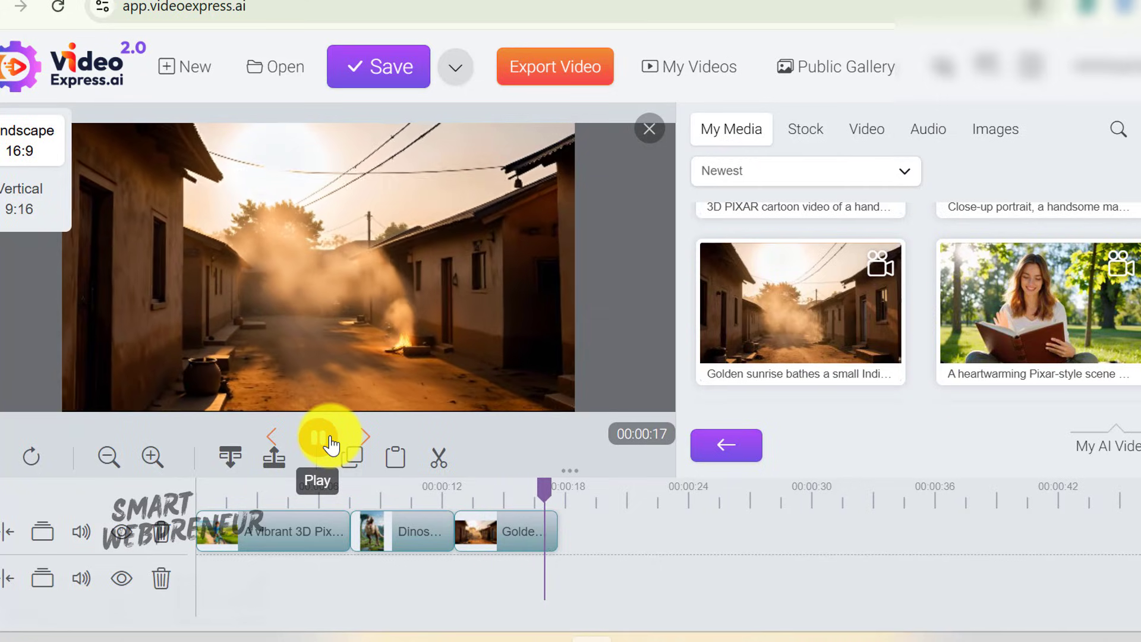
click(330, 440)
Step: Add the "A heartwarming Pixar-style scene" clip of the woman reading after the village clip and preview it
scroll(1092, 274, down, 3)
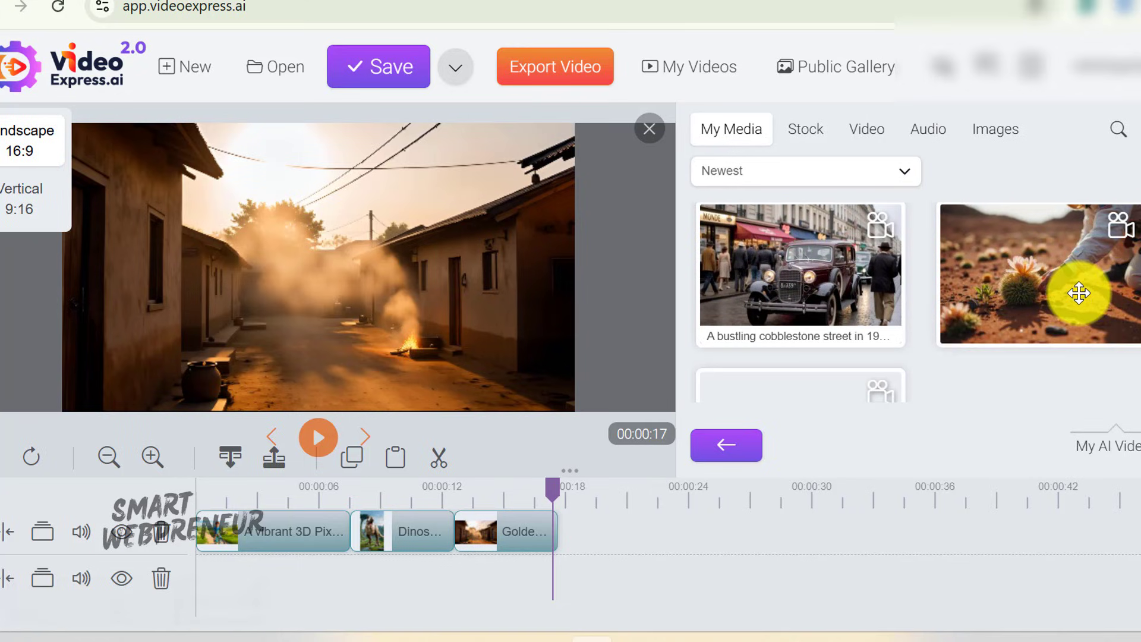
scroll(1070, 291, up, 3)
drag(1040, 220, 604, 524)
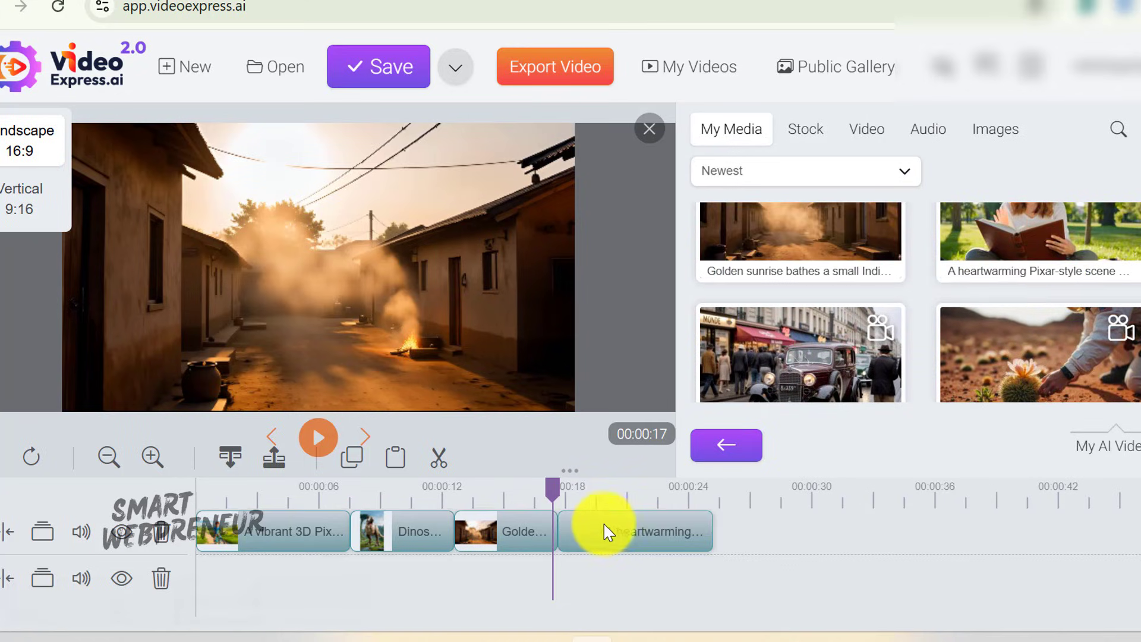
click(324, 441)
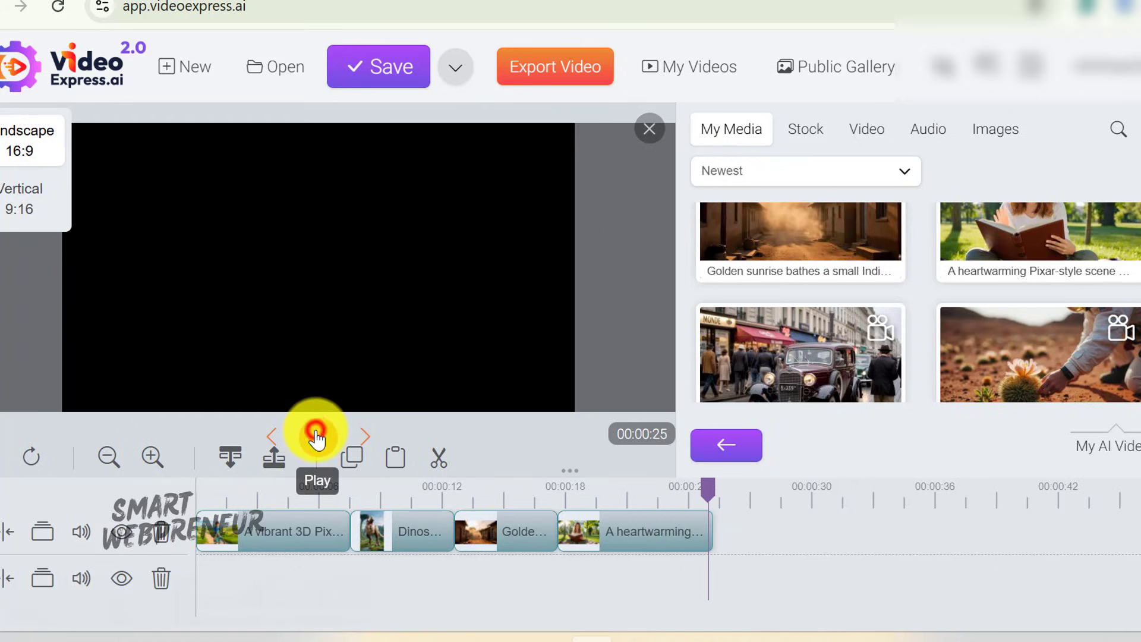
Step: Add the "A spirited young woman" horse-riding clip to the end of the first track and preview it
scroll(897, 297, down, 2)
scroll(890, 314, down, 2)
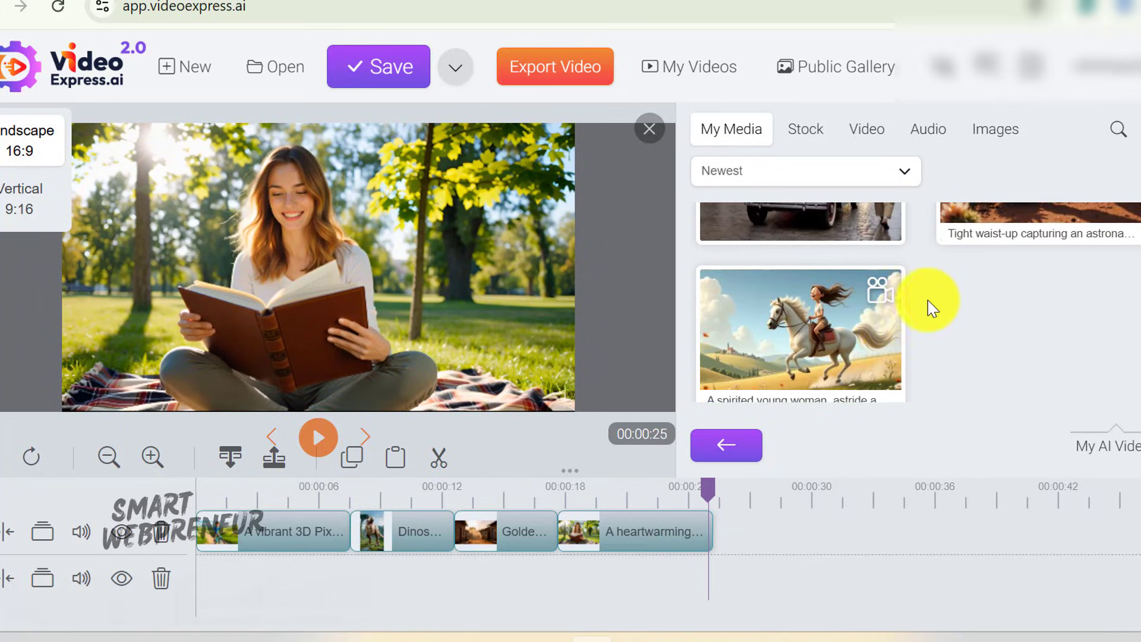
drag(816, 311, 766, 530)
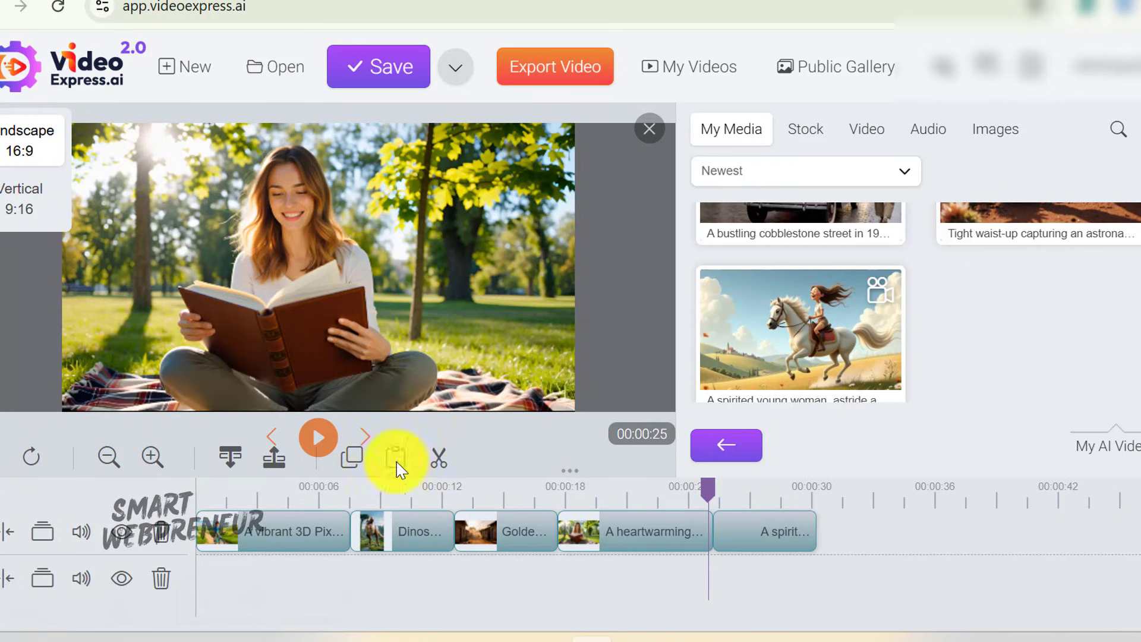
click(320, 439)
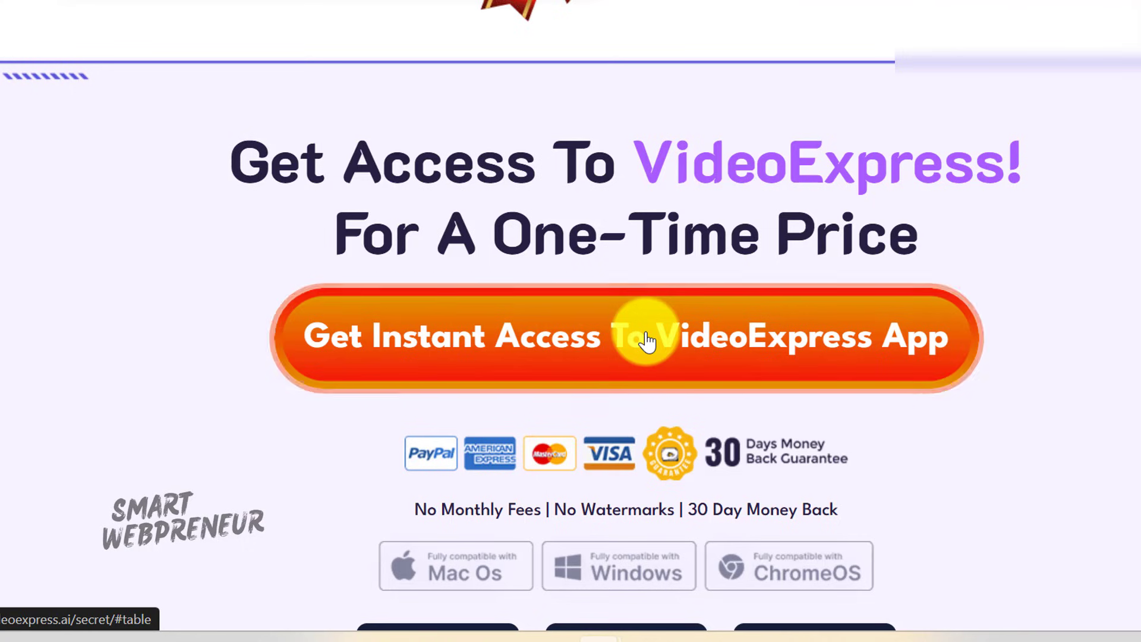
Step: Go to the plan comparison on the VideoExpress sales page and review the features of the Basic plan and the premium plan
click(647, 340)
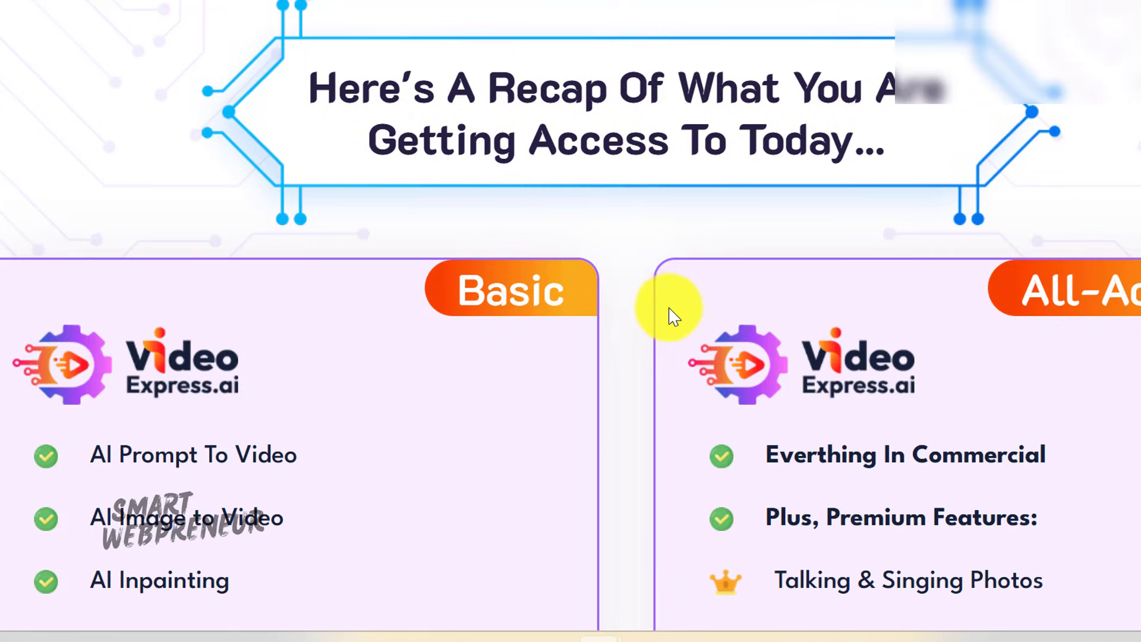
scroll(659, 306, down, 3)
scroll(476, 262, down, 10)
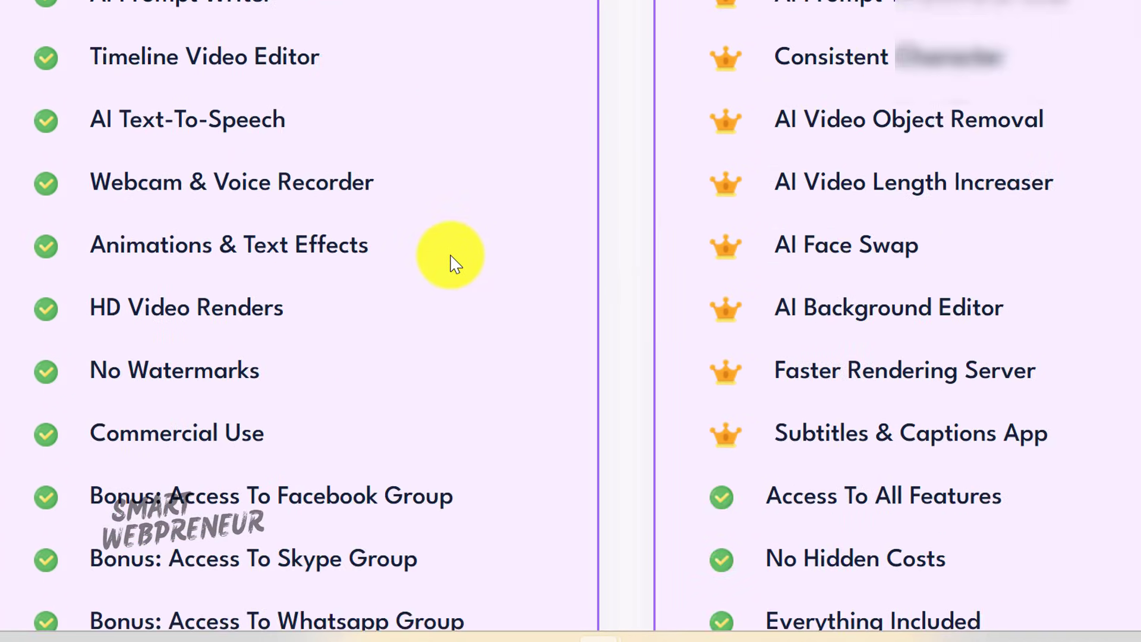
Step: Review the remaining plan features and compare the one-time prices of the Basic License and the All-Access license
scroll(455, 263, down, 15)
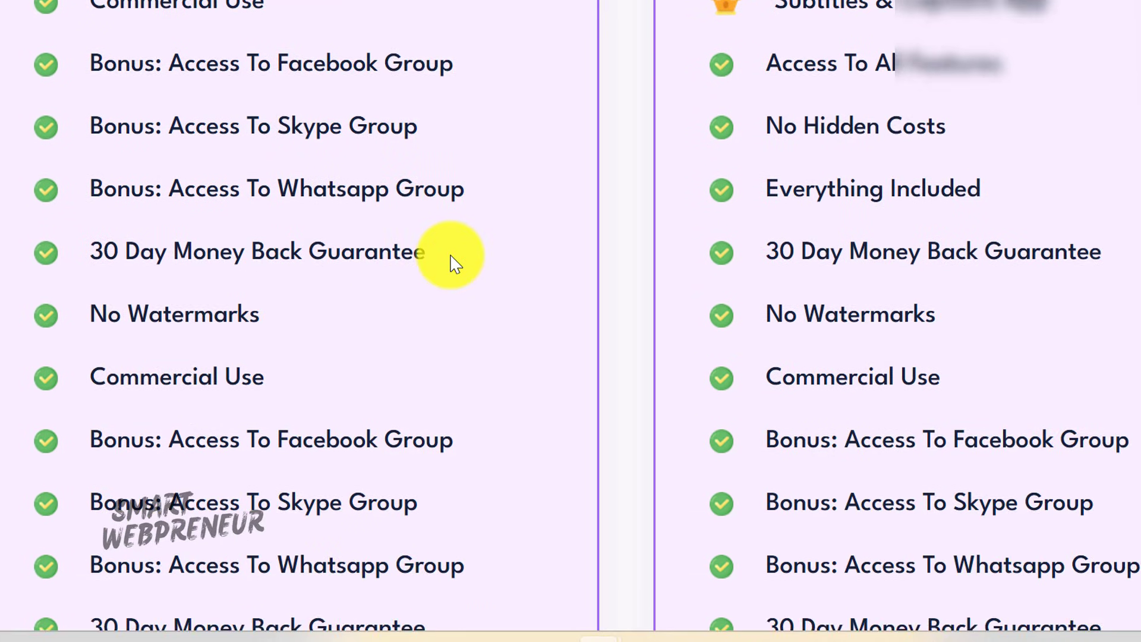
scroll(450, 264, down, 2)
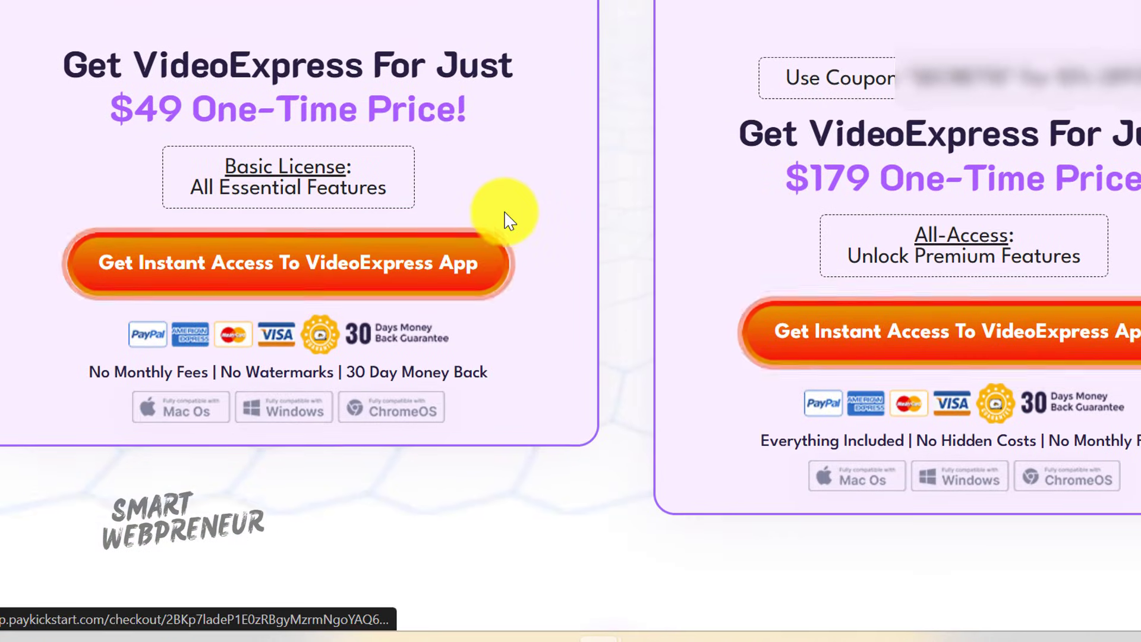
scroll(510, 217, up, 2)
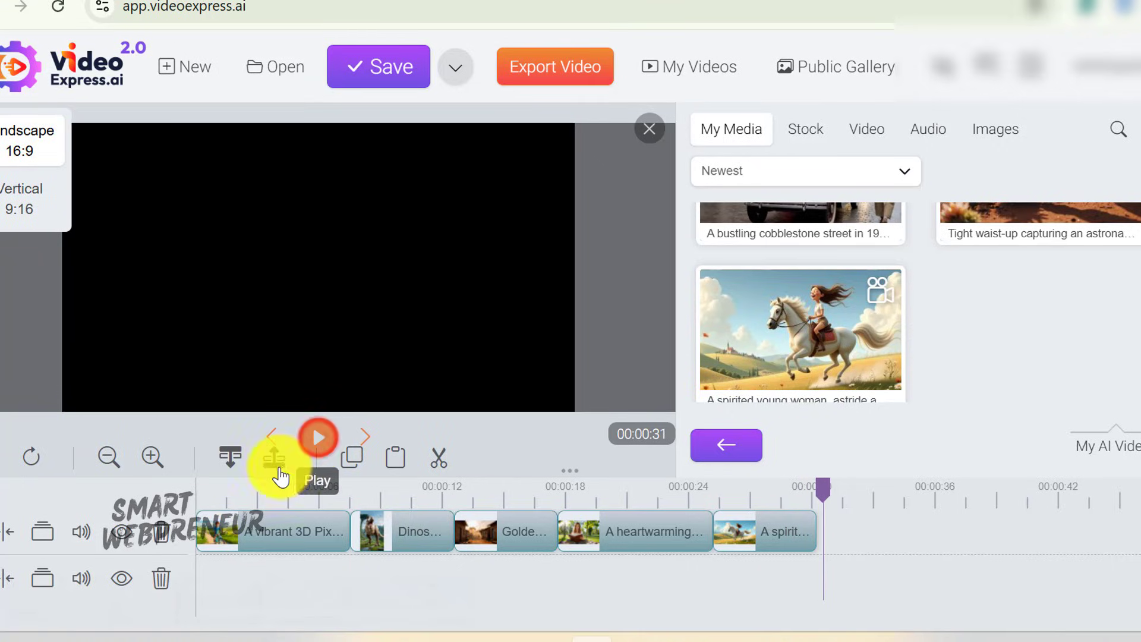
Step: In the VideoExpress editor, preview the whole five-clip sequence from the start with the media library closed, and return the playhead to the beginning
drag(217, 493, 162, 486)
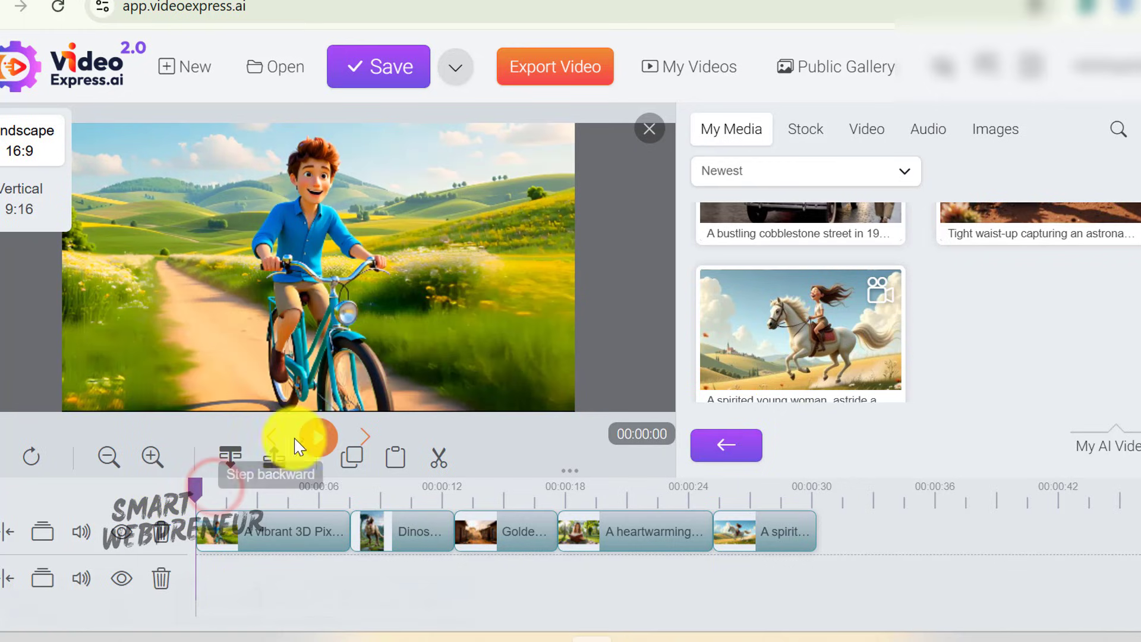
click(311, 441)
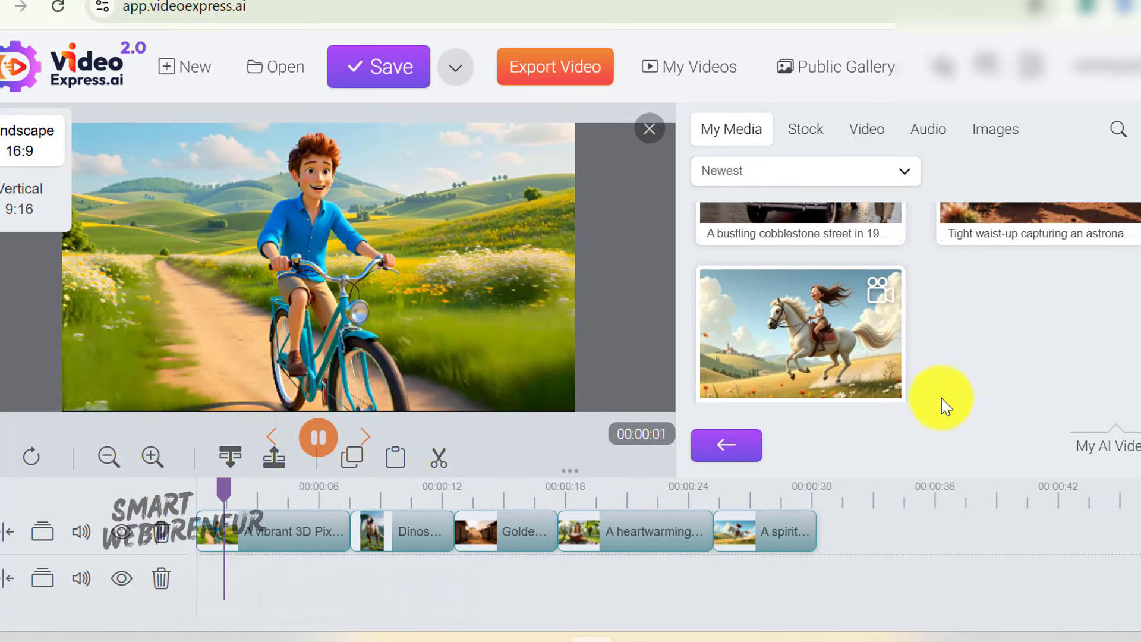
click(650, 128)
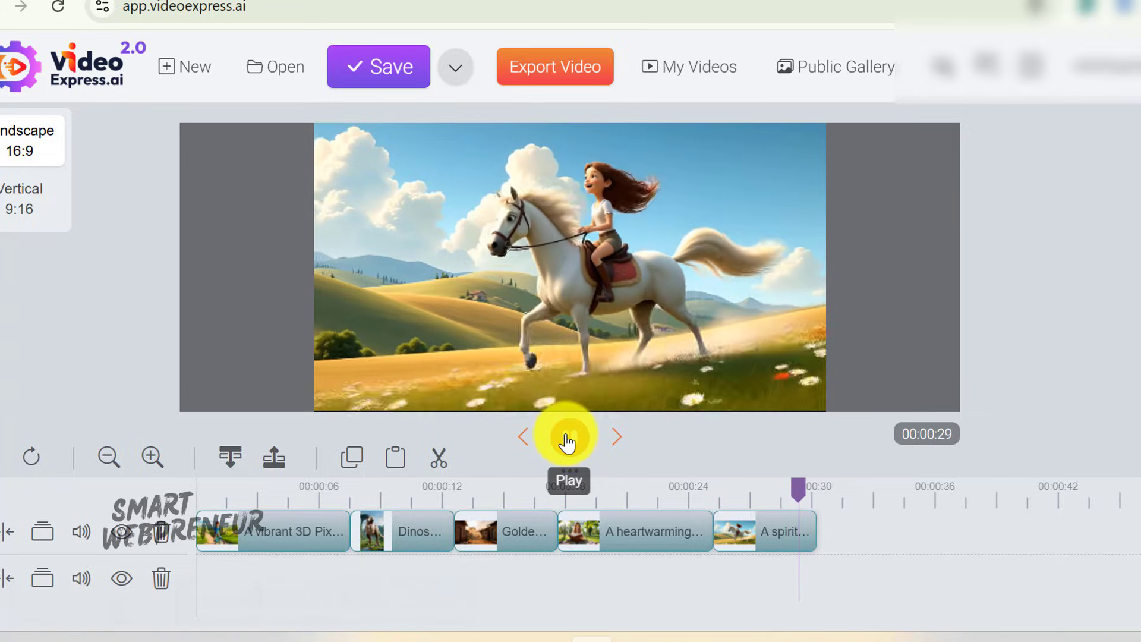
click(567, 443)
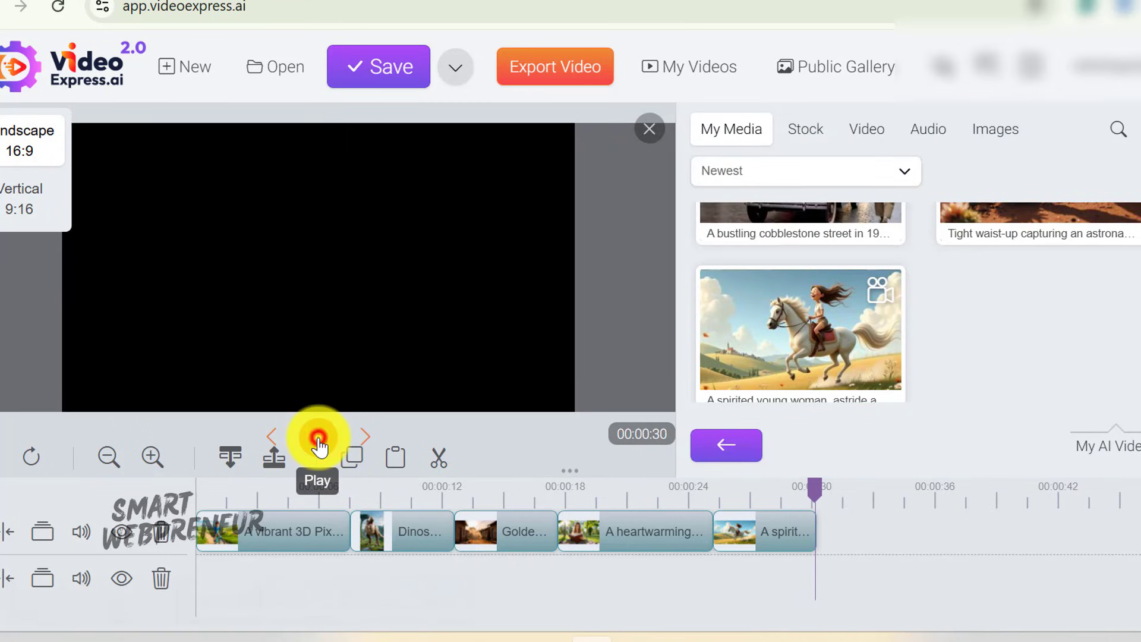
click(217, 492)
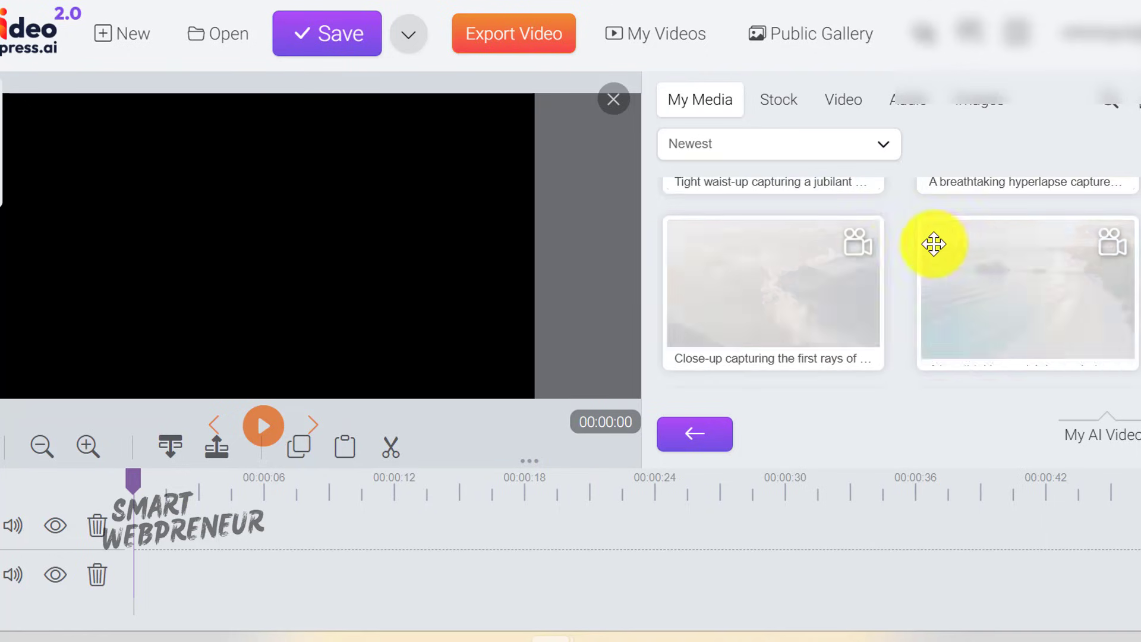
Step: Find the "A beautiful girl" clip with the yellow Video Express hoodie in the media library and place it at the start of the first track
scroll(934, 244, down, 10)
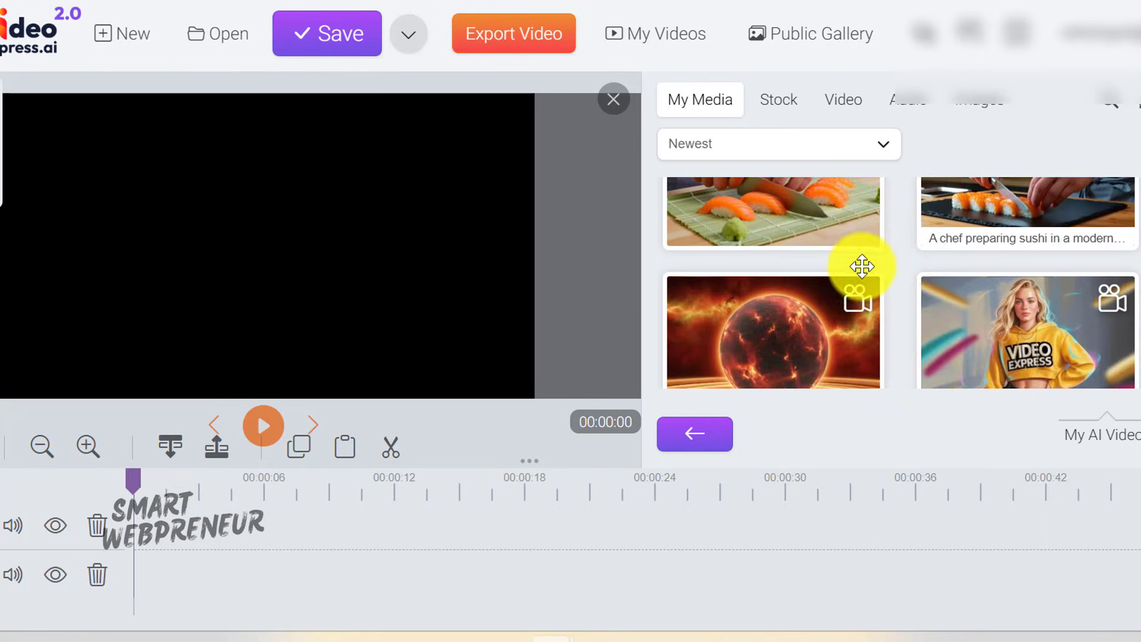
scroll(862, 266, down, 3)
scroll(886, 262, up, 2)
drag(1011, 238, 198, 534)
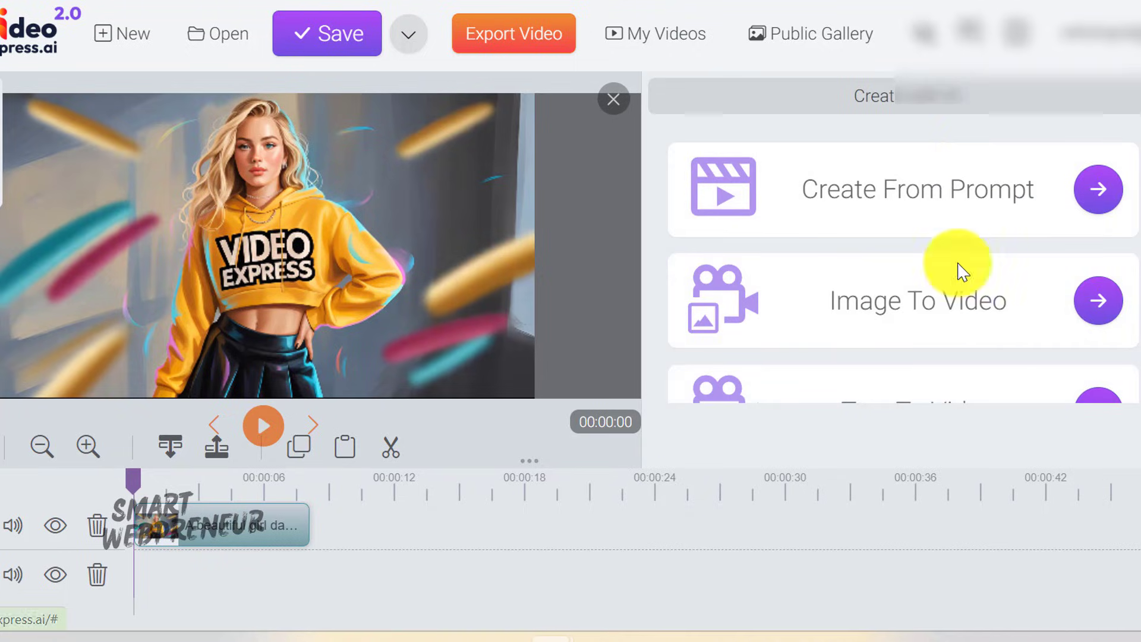
Step: Open the Image To Video tool from the AI creation options
click(1087, 306)
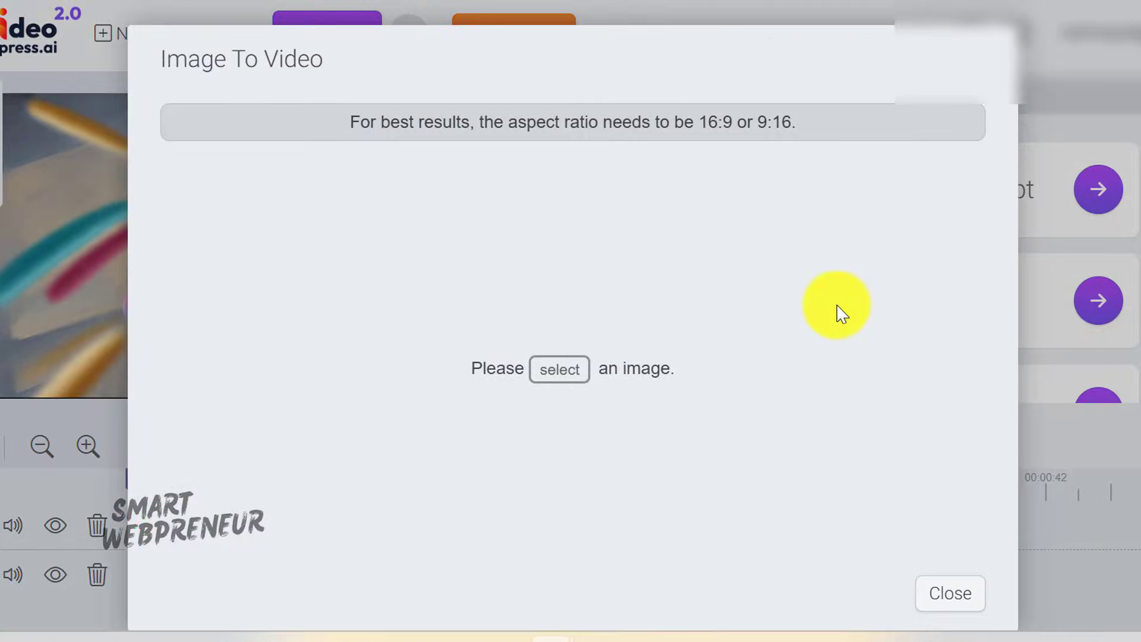